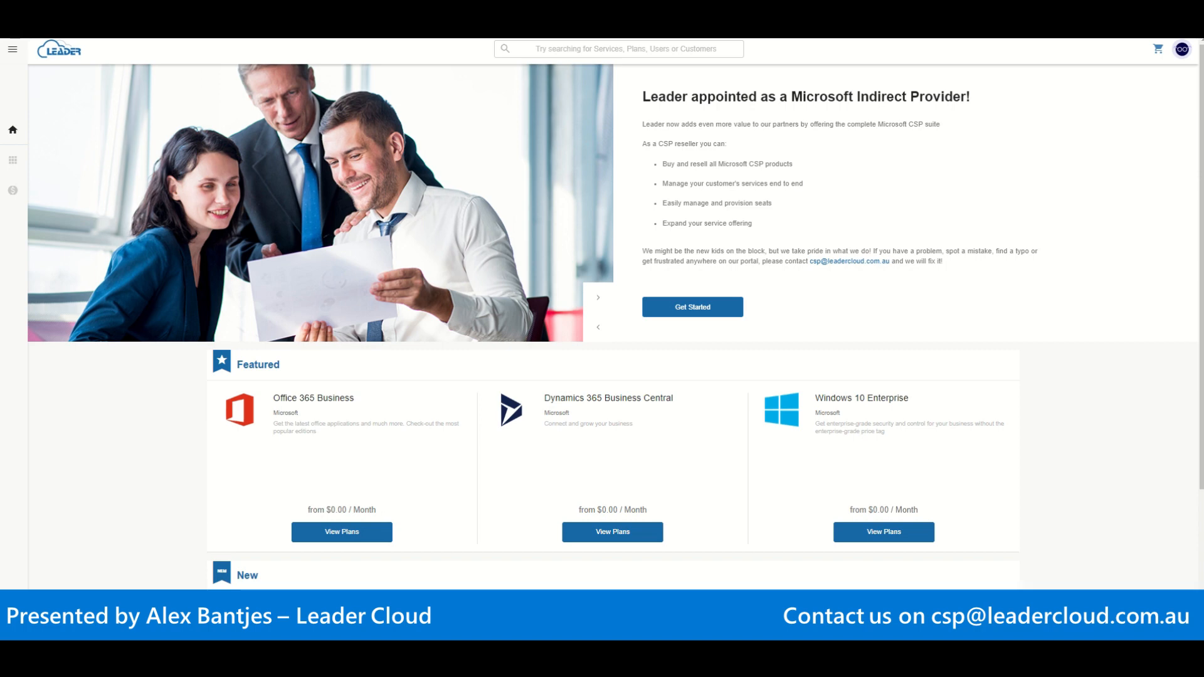
# Step: Open the Office 365 Business plans from the Featured section under the search box
pyautogui.click(543, 49)
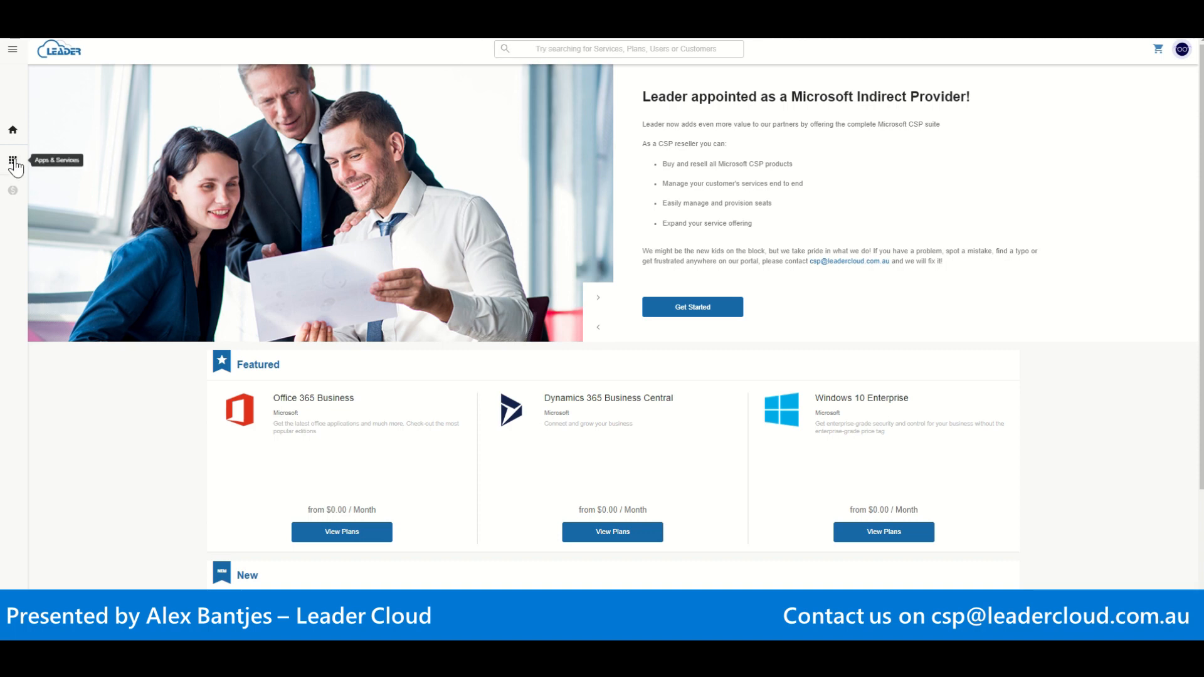
pyautogui.click(327, 539)
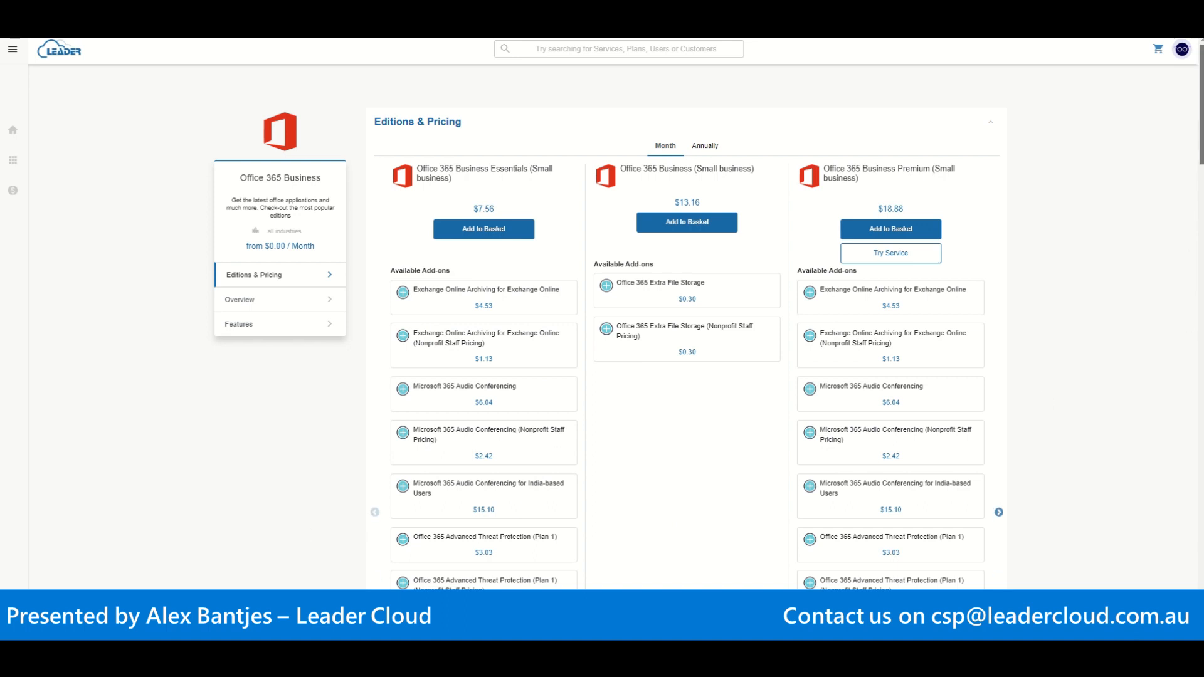
# Step: Add Office 365 Business Essentials (Small business) to the basket at $7.56 monthly
pyautogui.moveTo(1201, 103); pyautogui.dragTo(1201, 141)
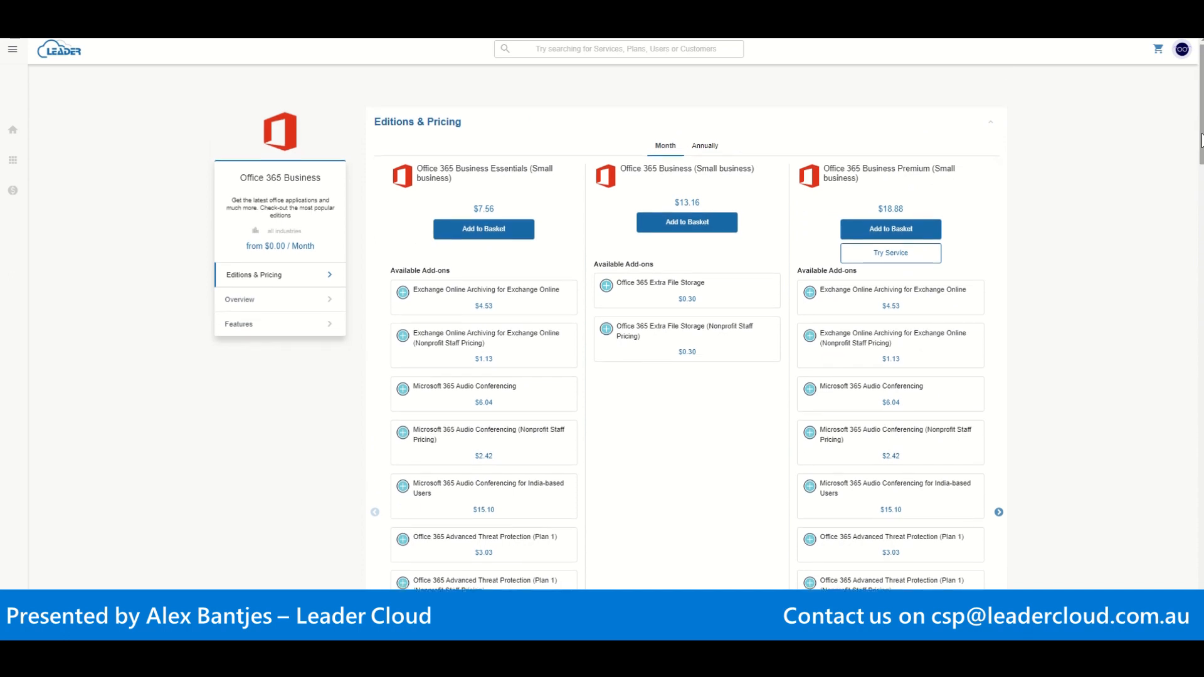
pyautogui.click(520, 237)
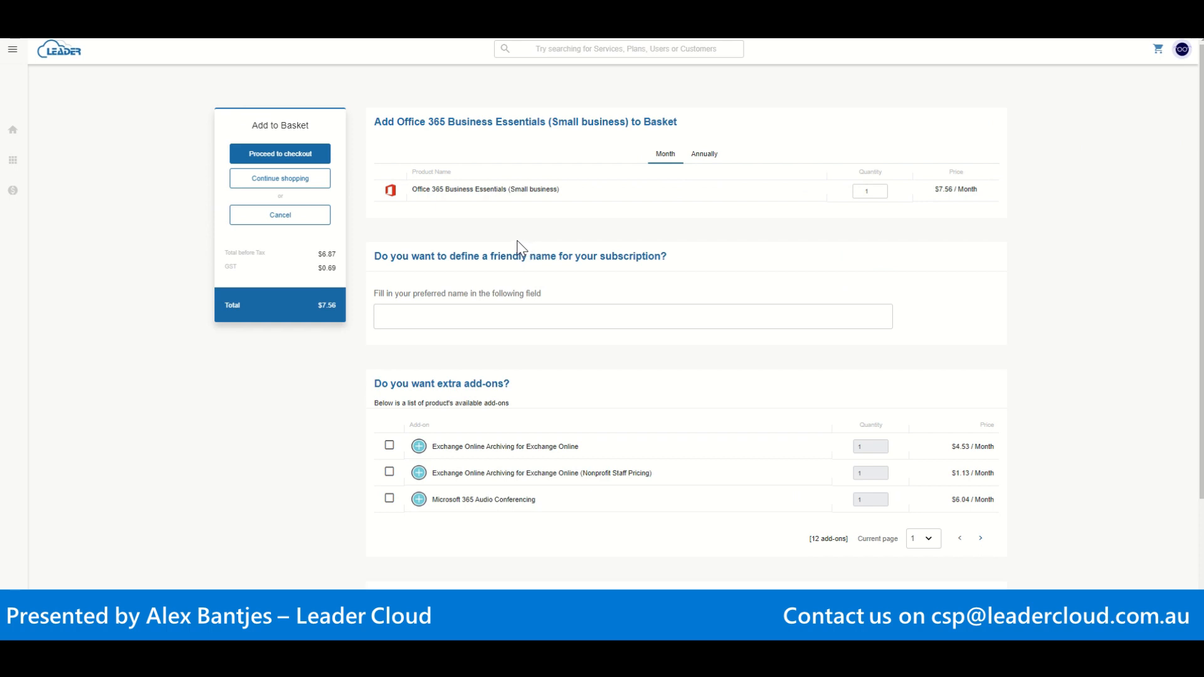
# Step: Review the basket's friendly name field and available add-ons, then proceed to checkout
pyautogui.click(491, 319)
pyautogui.click(980, 539)
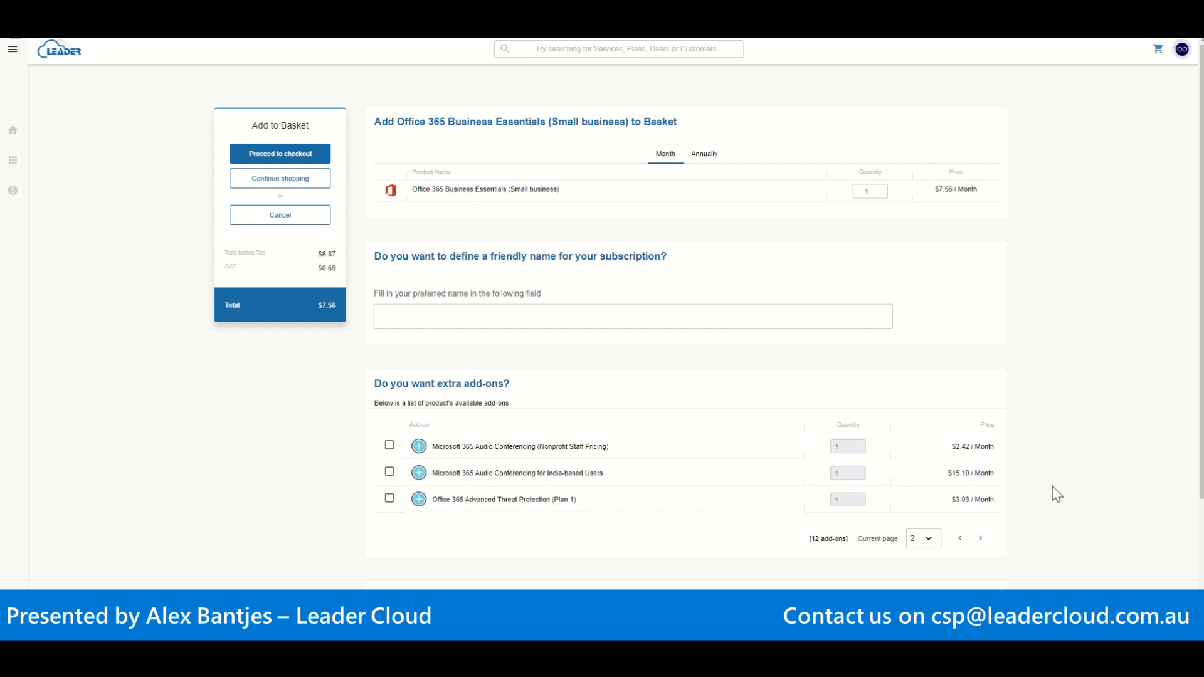
pyautogui.moveTo(1202, 356); pyautogui.dragTo(1197, 477)
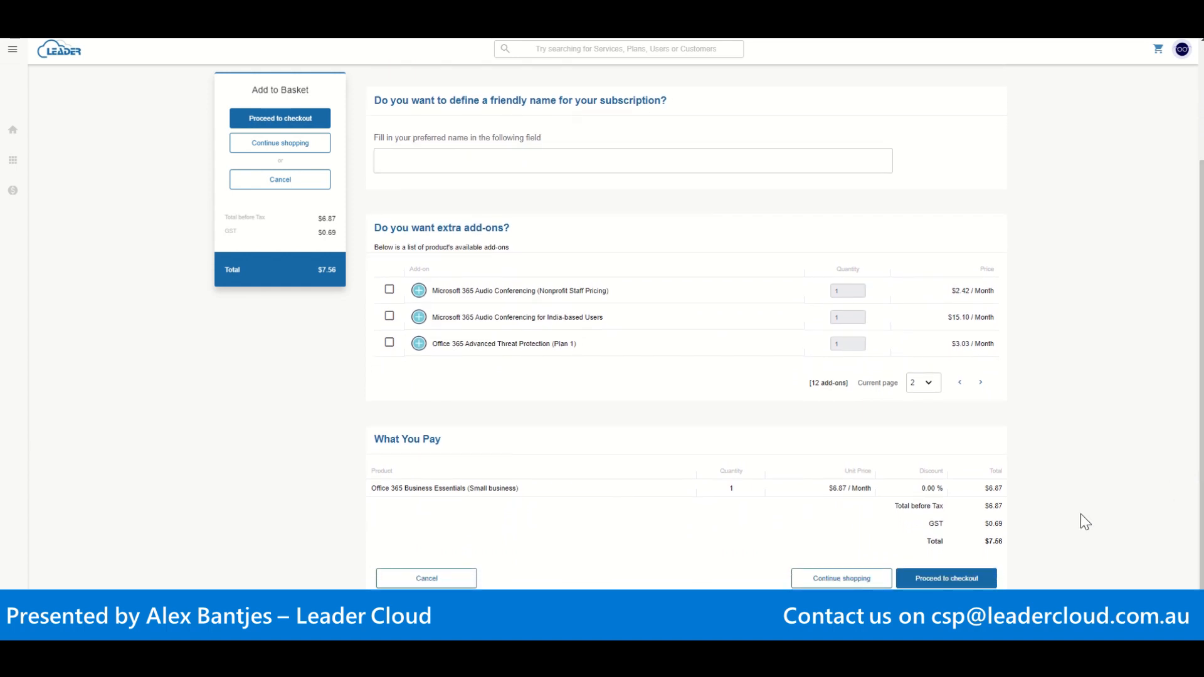
pyautogui.click(950, 577)
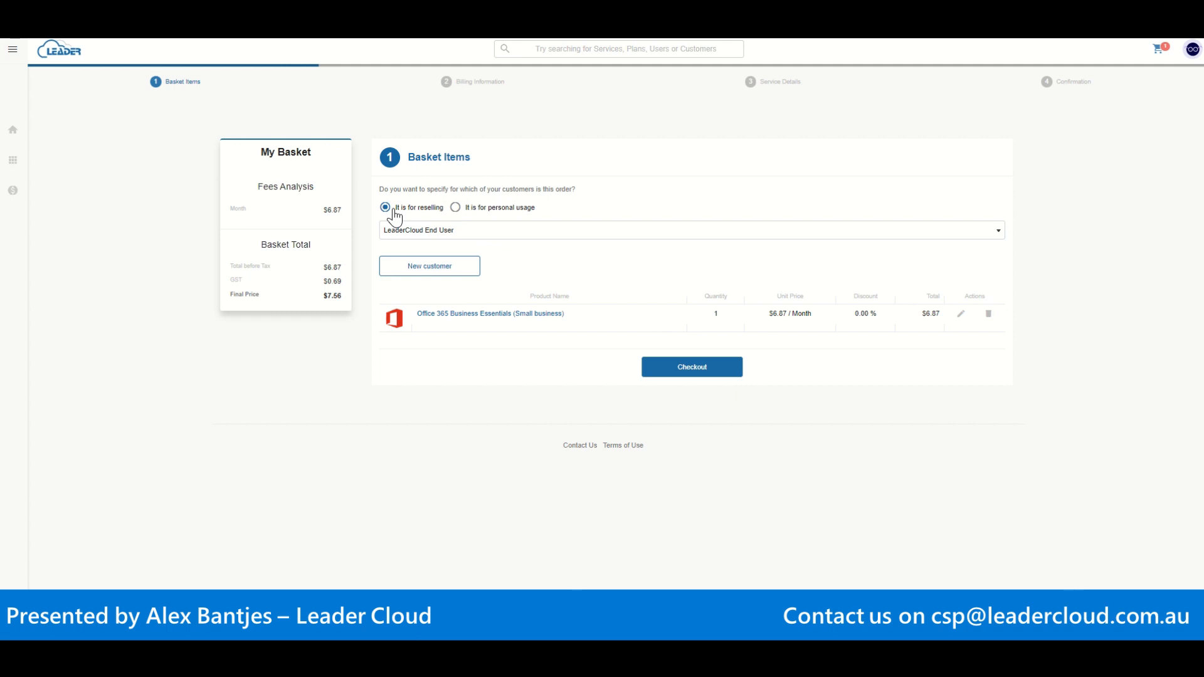
# Step: Create a new customer LeaderTest12345, entering its e-mail, street address and city
pyautogui.click(456, 271)
pyautogui.click(452, 272)
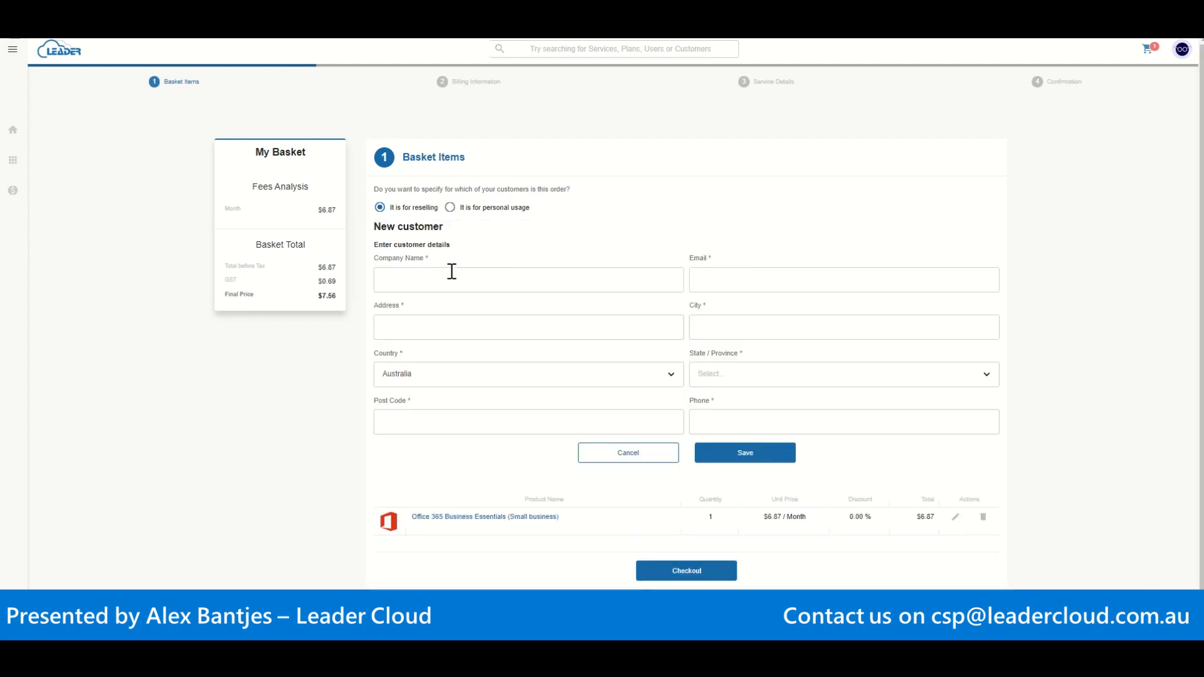
pyautogui.write('LeaderTest12345')
pyautogui.press('Tab')
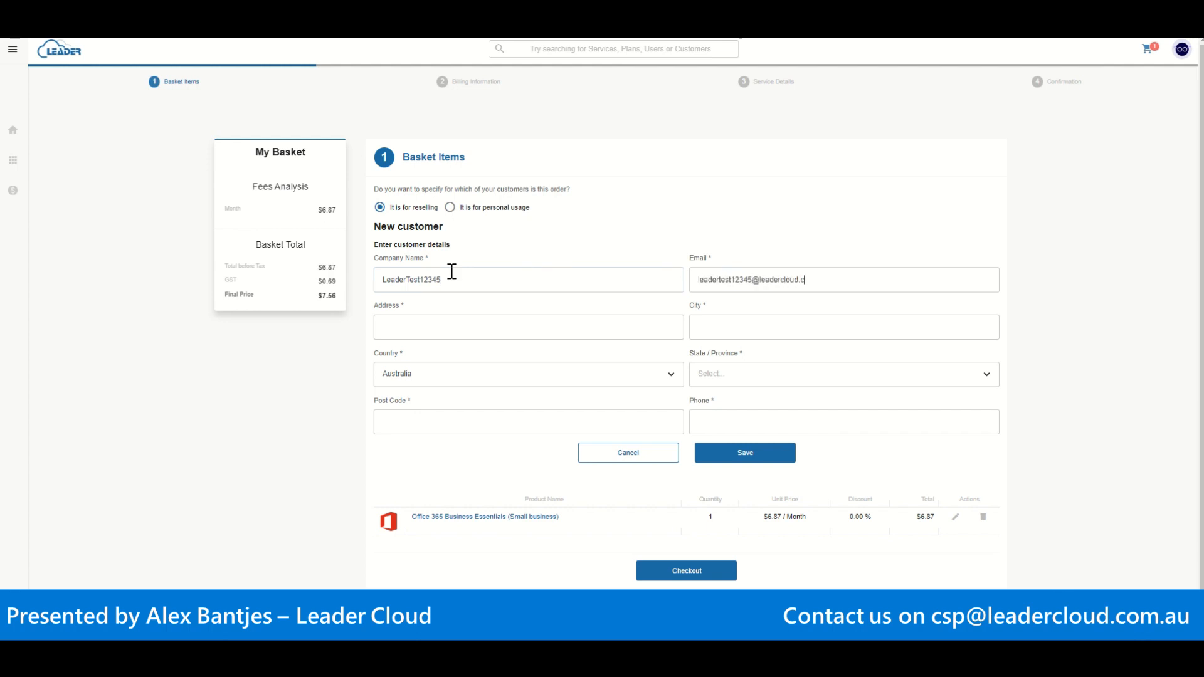
pyautogui.press('Tab')
pyautogui.press('Tab')
pyautogui.write('Adelaide')
# Step: Set the state to South Australia, fill in post code and phone number, and save the customer
pyautogui.click(697, 372)
pyautogui.click(740, 499)
pyautogui.click(547, 419)
pyautogui.write('5045')
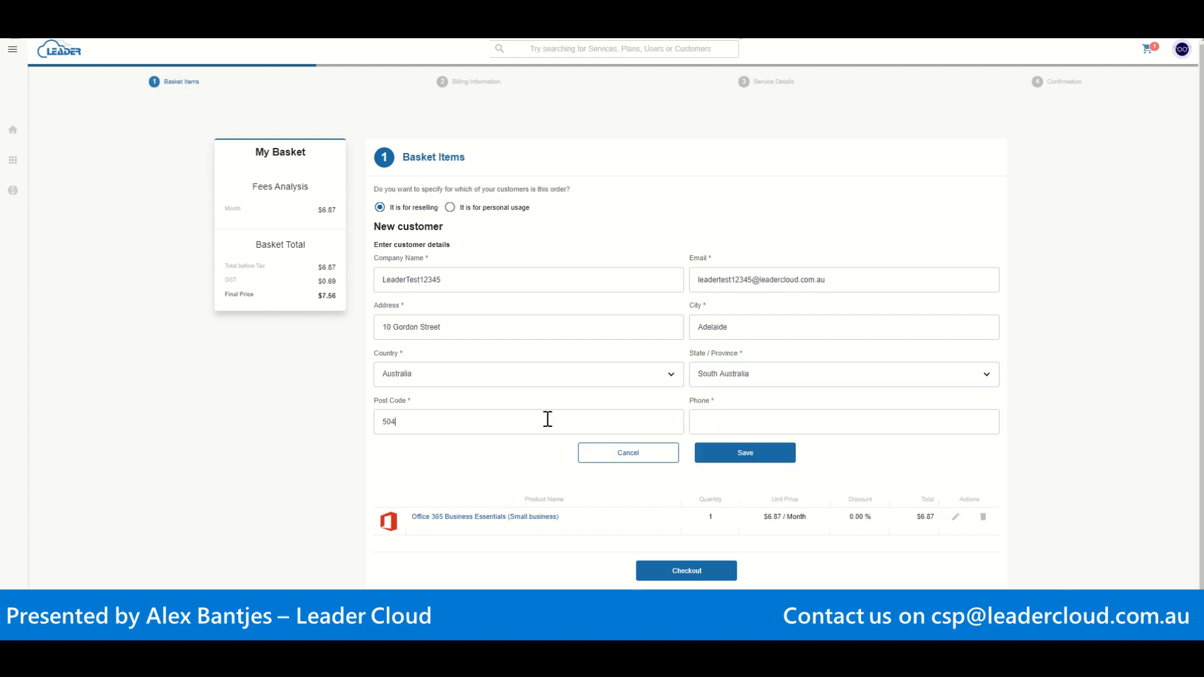
pyautogui.press('Tab')
pyautogui.click(770, 460)
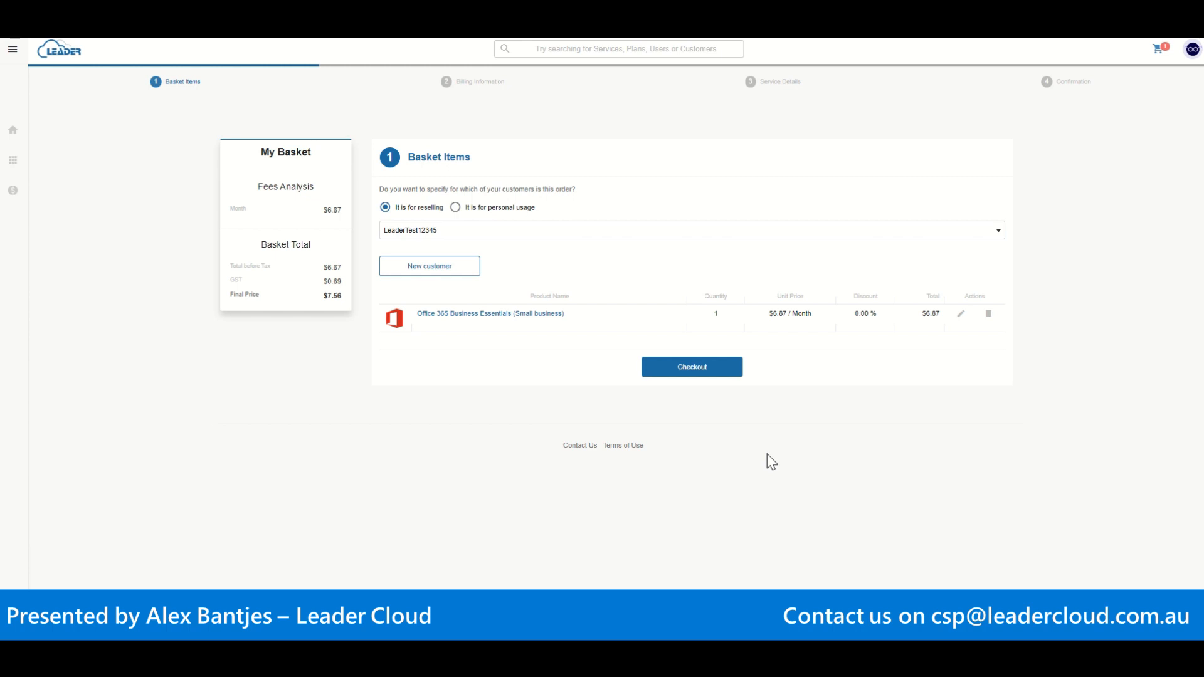
# Step: Keep LeaderTest12345 as the order's customer, check out, and accept the billing information
pyautogui.click(999, 231)
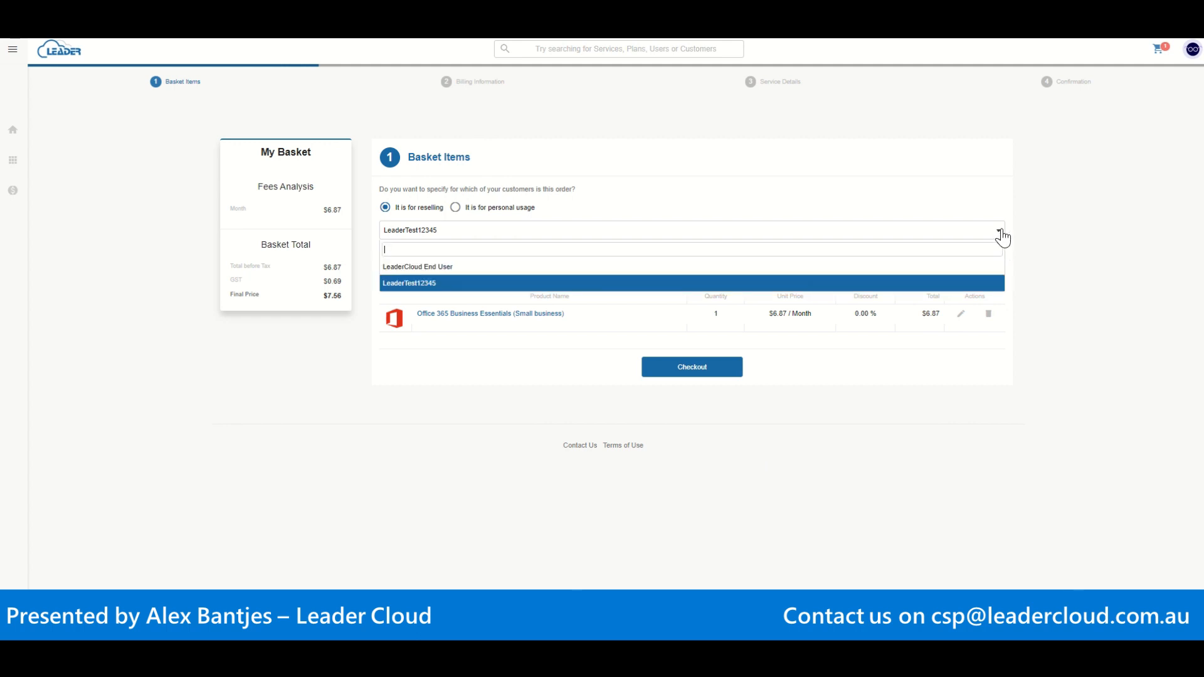
pyautogui.click(1001, 233)
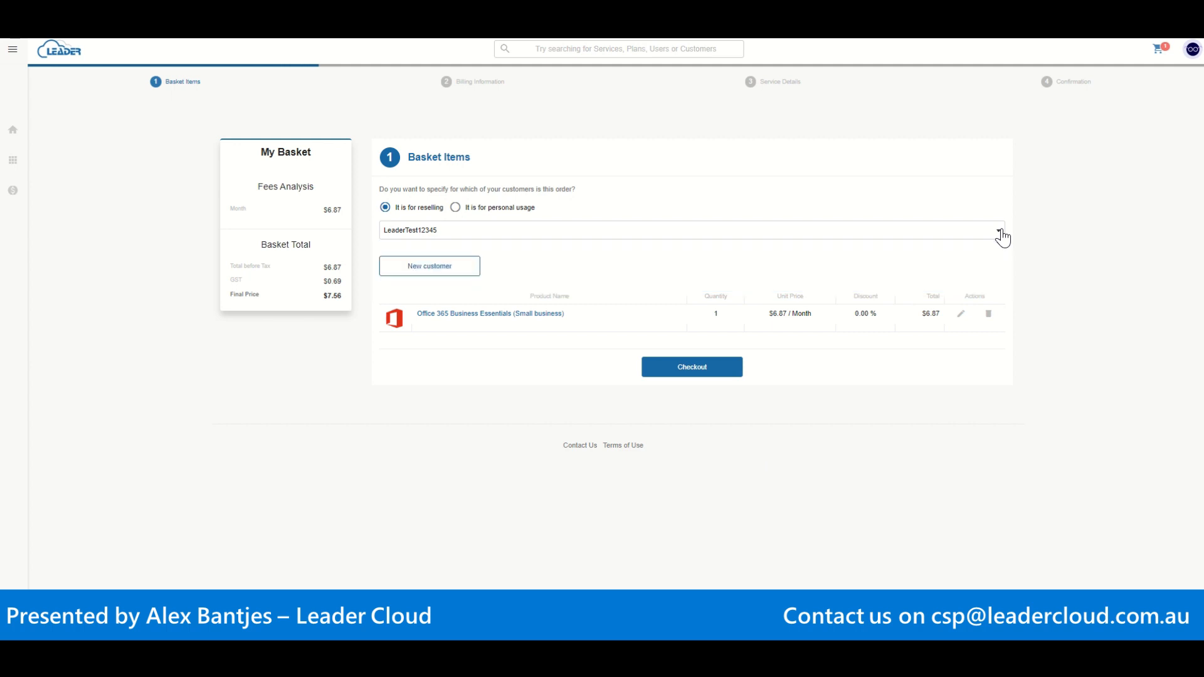
pyautogui.click(696, 370)
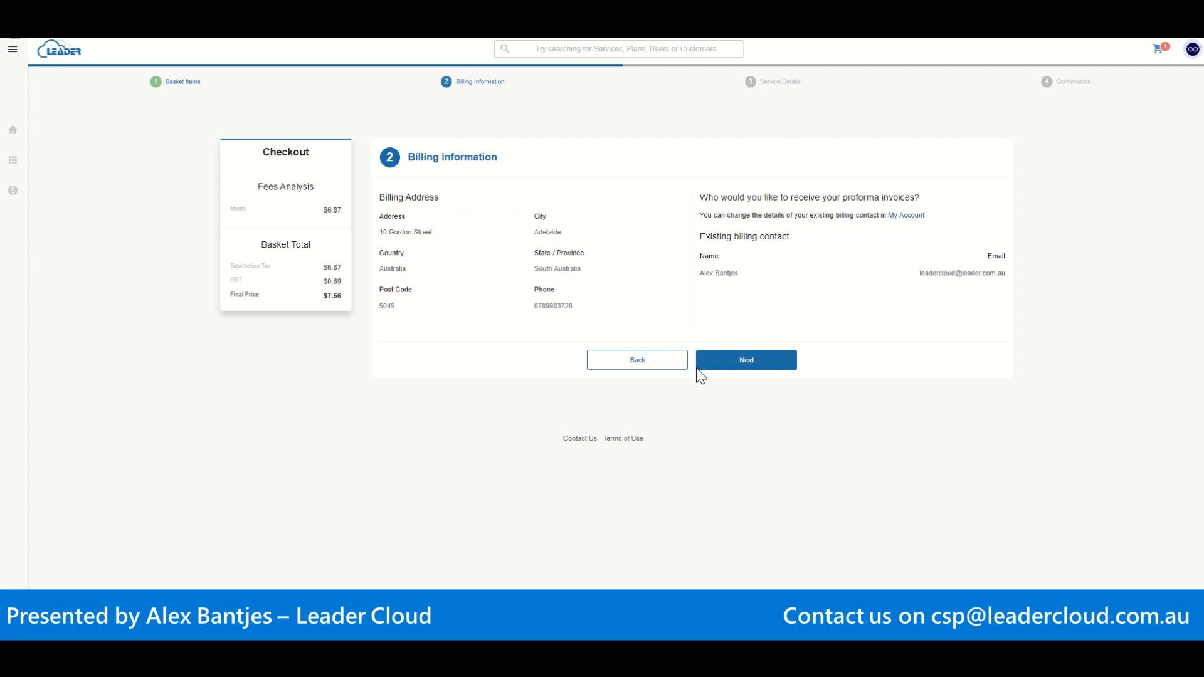
pyautogui.click(751, 374)
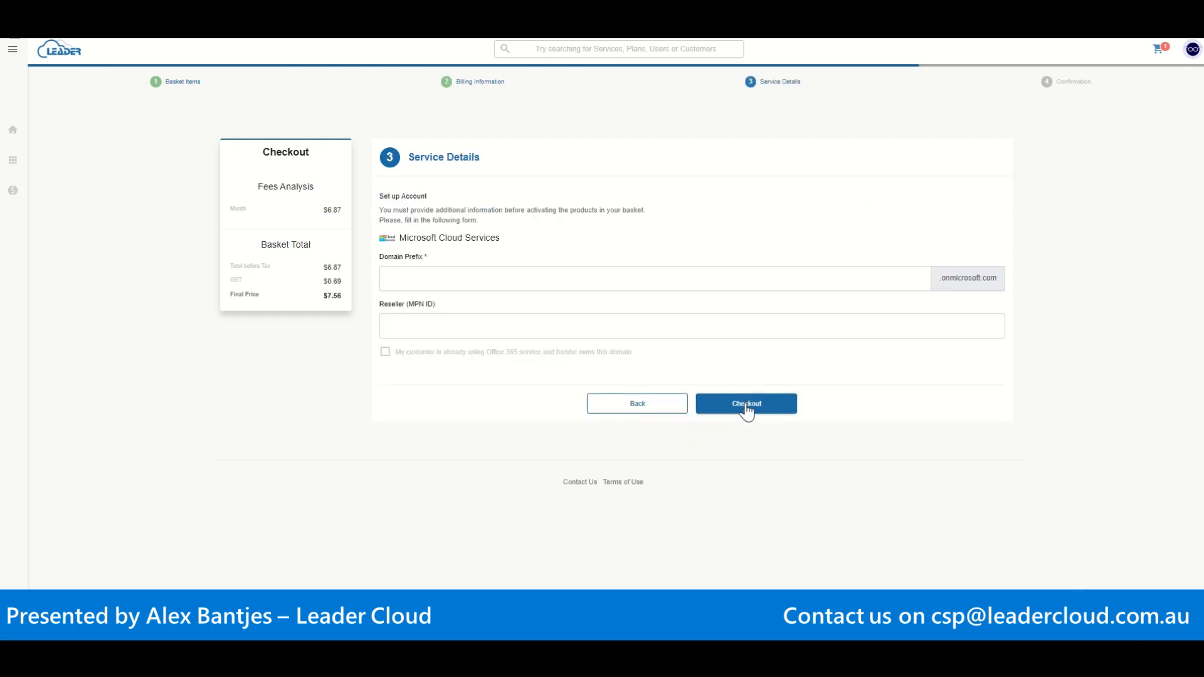
# Step: Enter domain prefix leadertest12345 (.onmicrosoft.com) and verify authorization to continue checkout
pyautogui.click(704, 281)
pyautogui.write('l')
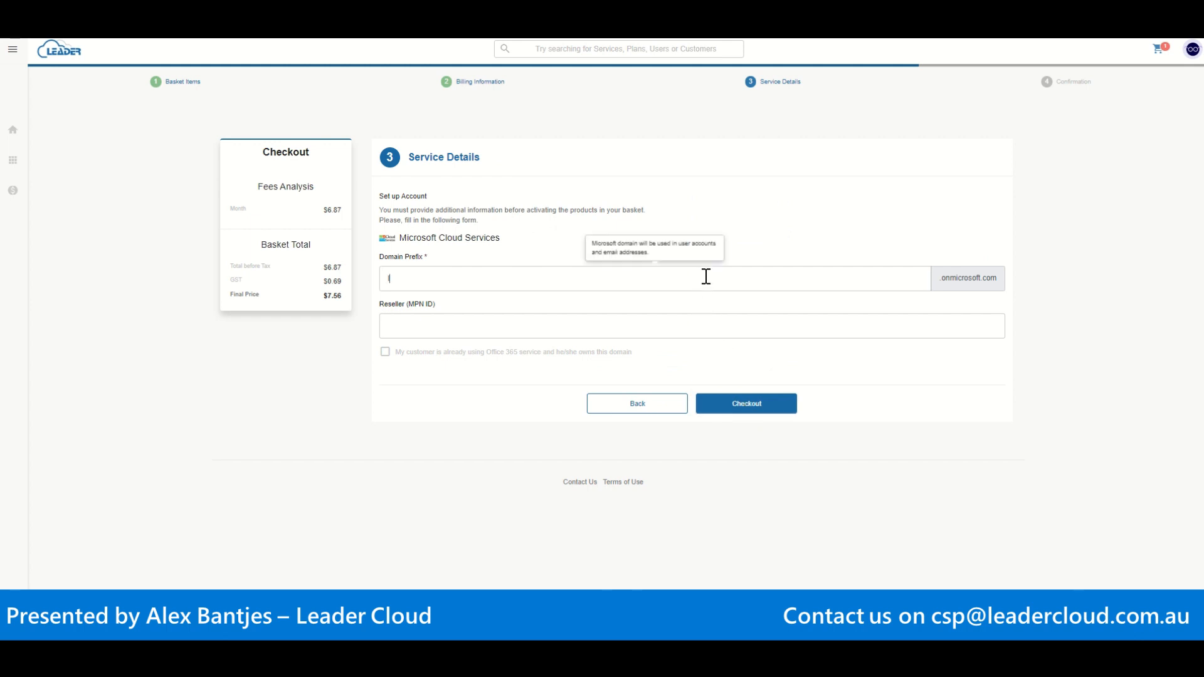
pyautogui.write('eadertest12345')
pyautogui.click(695, 324)
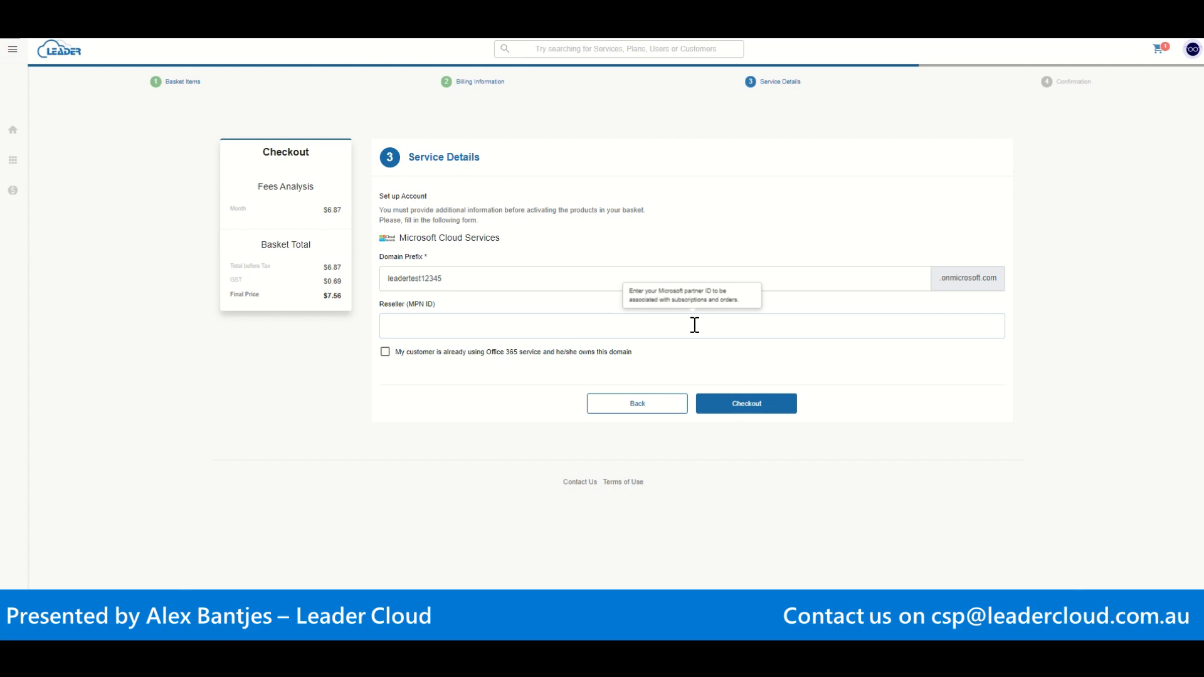
pyautogui.click(752, 406)
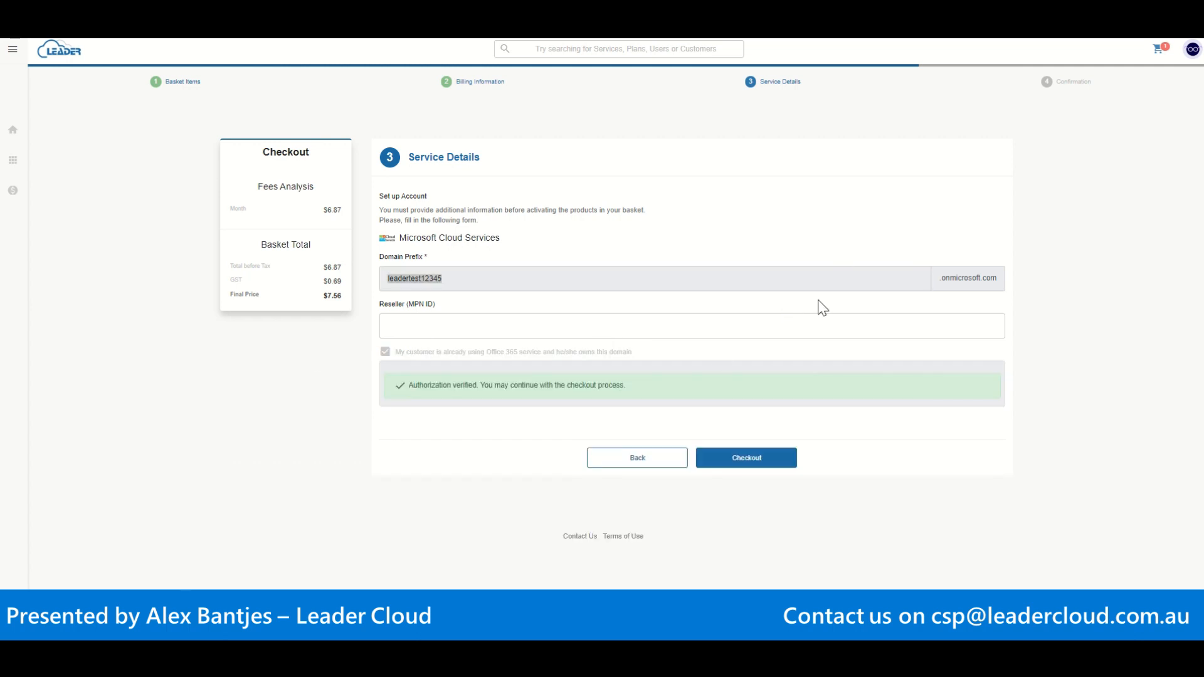
# Step: Submit the Office 365 Business Essentials order, quantity 1, monthly billing
pyautogui.click(775, 468)
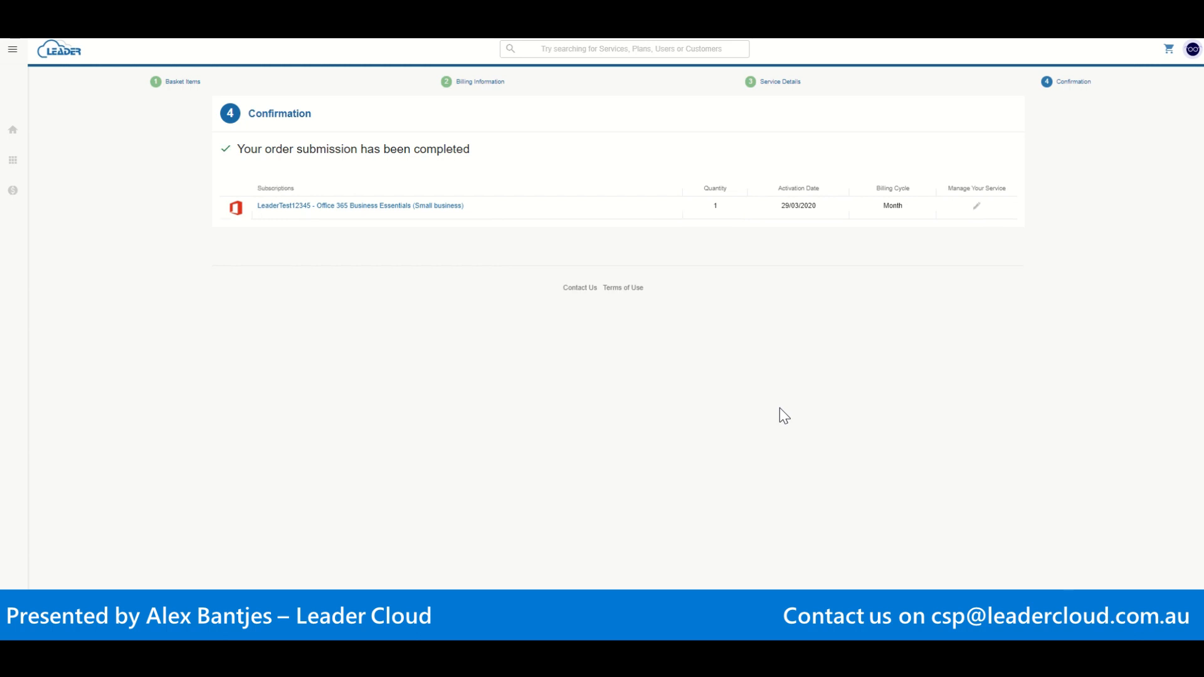
# Step: Open service management for the new subscription from the confirmation page
pyautogui.click(976, 210)
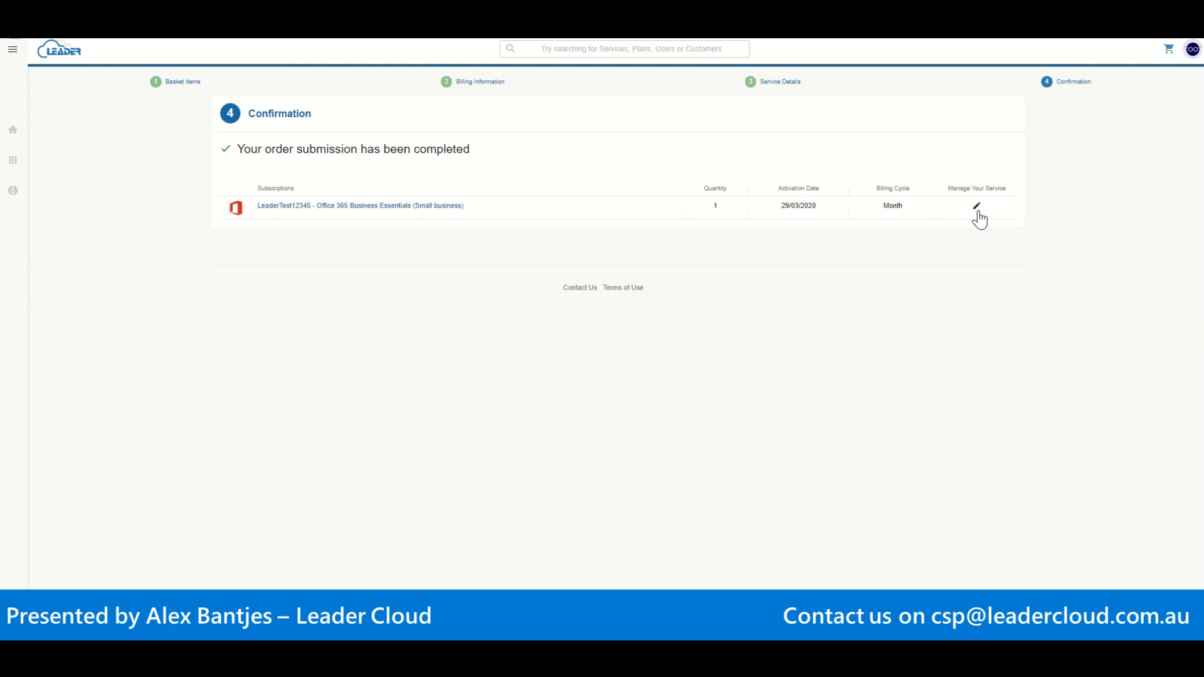